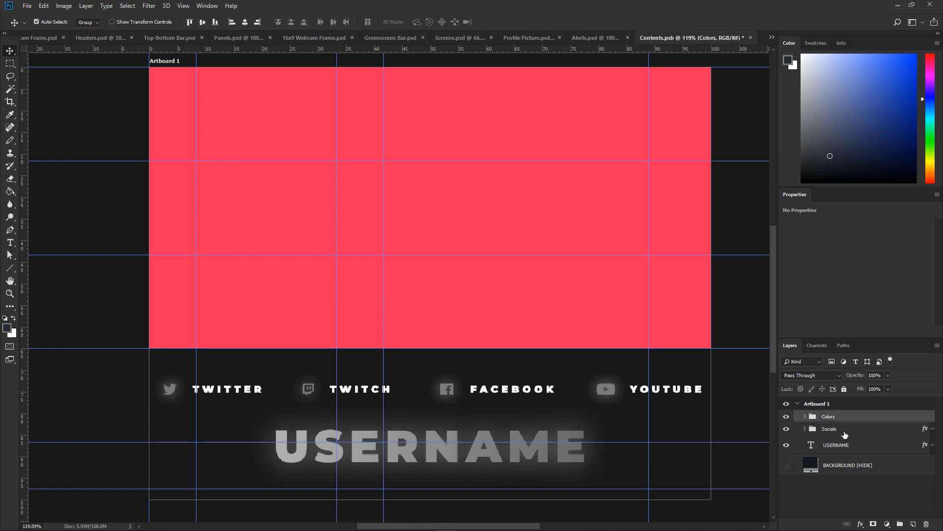
Replace the USERNAME text with "VBI" and move it to the horizontal centre of the artboard.
{"action": "left_click", "coordinate": [828, 445]}
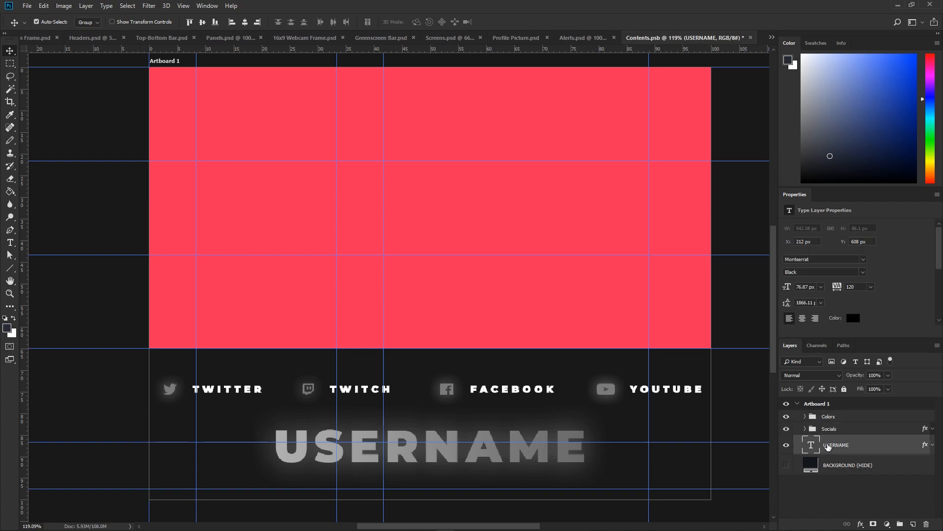
{"action": "double_click", "coordinate": [813, 446]}
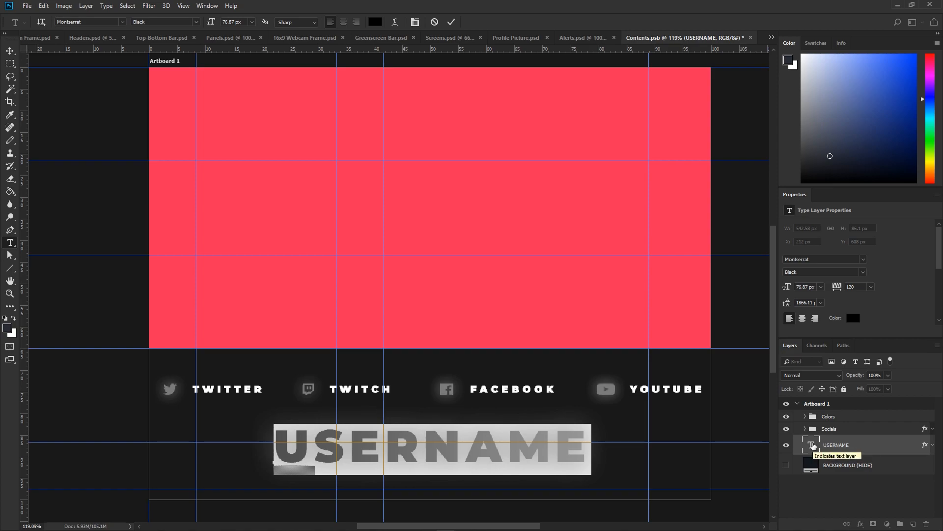
{"action": "type", "text": "VBI"}
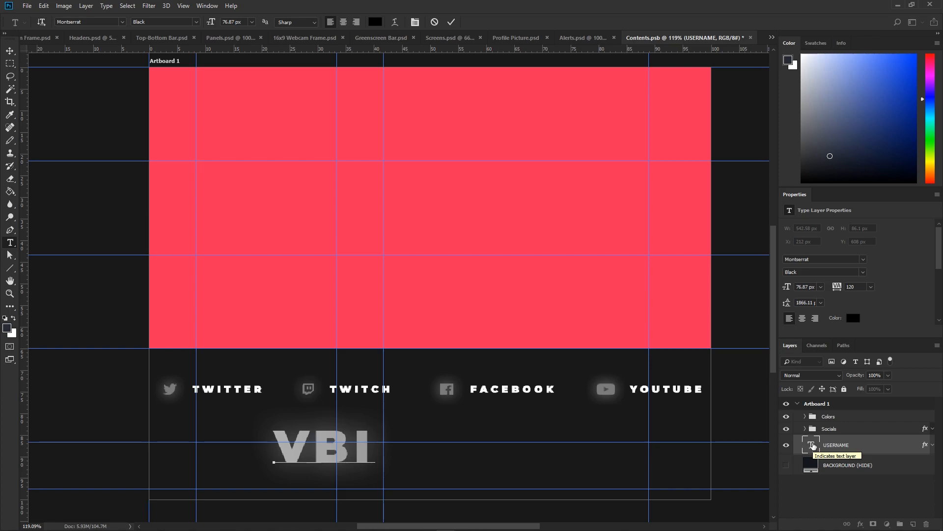
{"action": "key", "text": "ctrl+Return"}
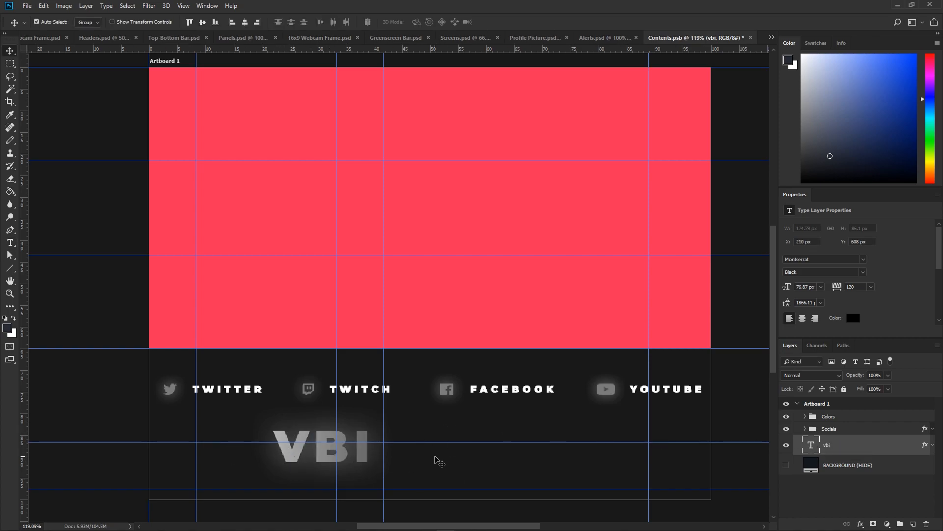
{"action": "key", "text": "ctrl+t"}
{"action": "left_click_drag", "start_coordinate": [353, 460], "coordinate": [461, 461]}
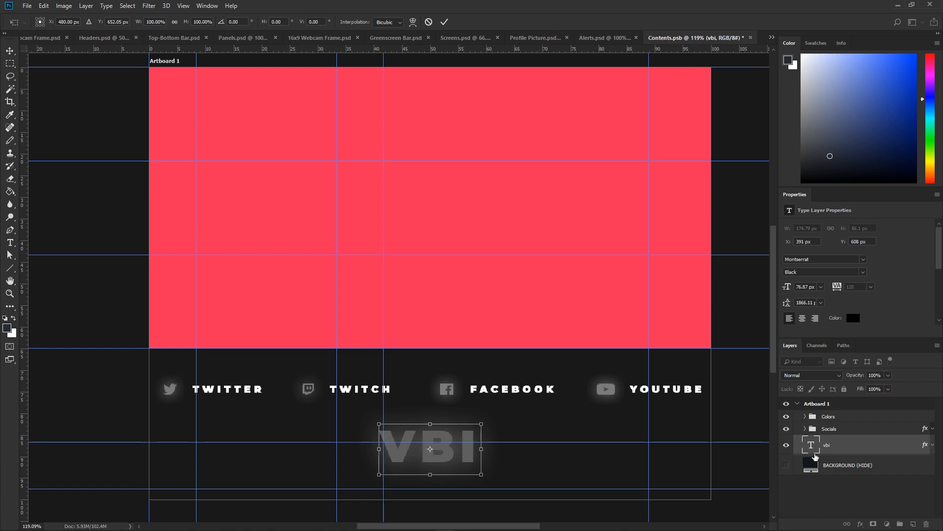
{"action": "key", "text": "Return"}
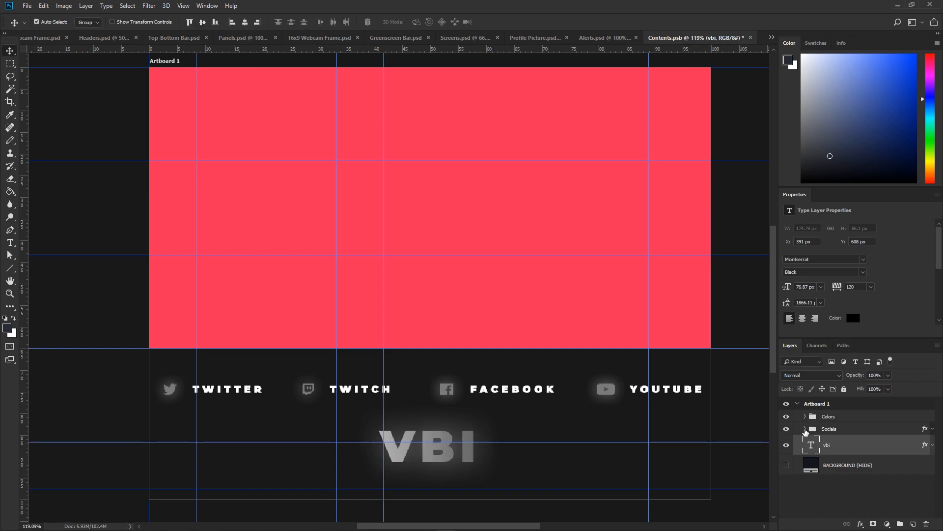
Change the Twitter label in group 1 of the Socials group to "VBI".
{"action": "left_click", "coordinate": [805, 429]}
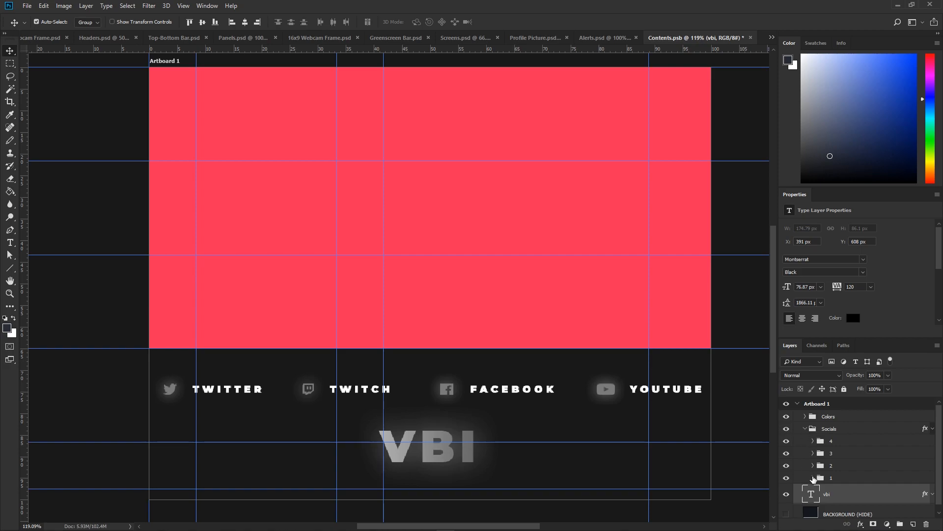
{"action": "left_click", "coordinate": [813, 477]}
{"action": "scroll", "coordinate": [821, 472], "scroll_direction": "down", "scroll_amount": 2}
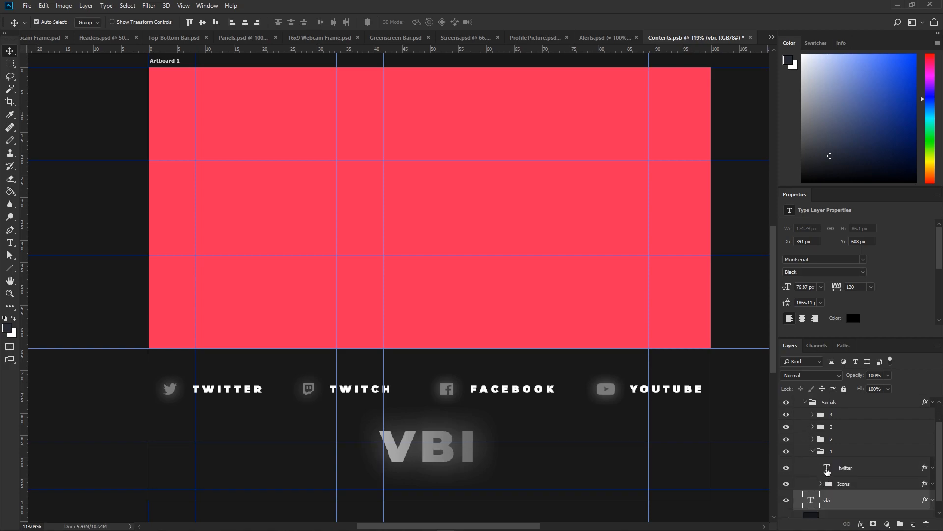
{"action": "double_click", "coordinate": [827, 470]}
{"action": "type", "text": "VBI"}
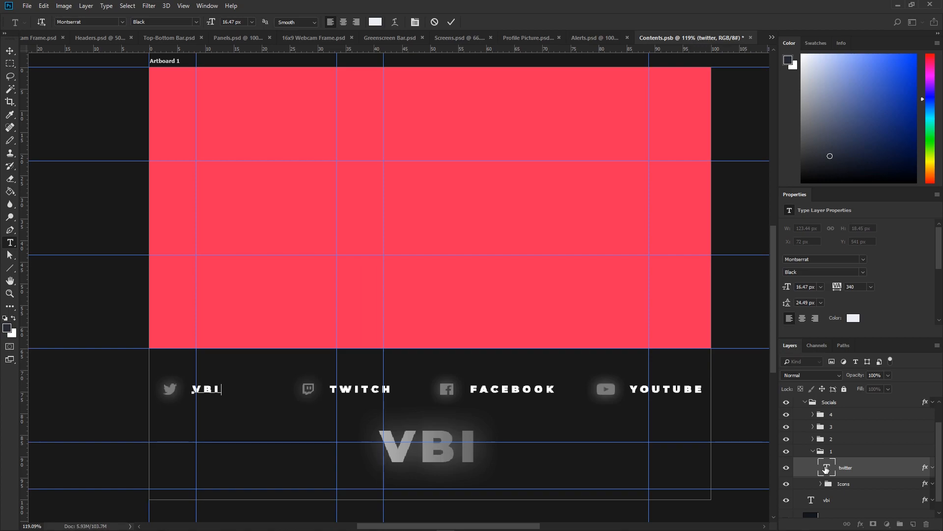
{"action": "key", "text": "ctrl+Return"}
{"action": "key", "text": "v"}
Examine the alternative platform icons in the Icons group of social group 1, and collapse the groups again.
{"action": "left_click", "coordinate": [821, 485]}
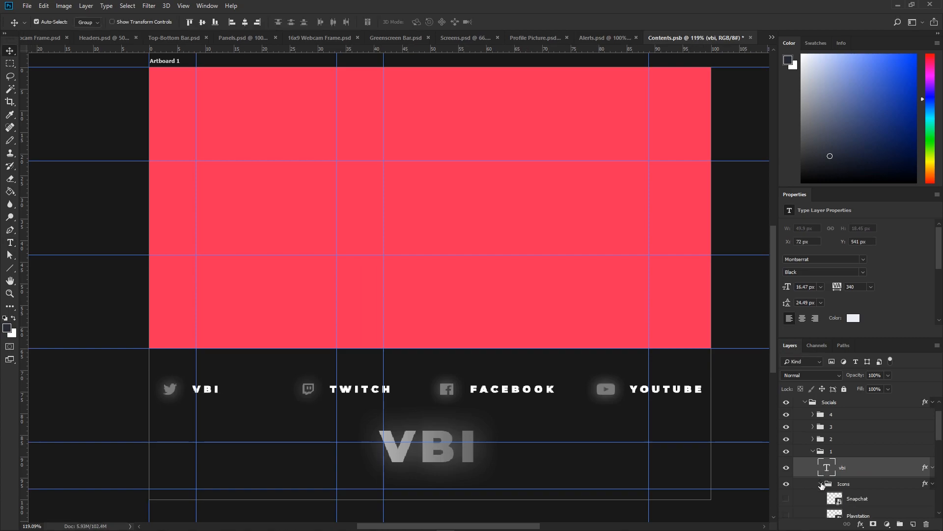
{"action": "scroll", "coordinate": [831, 471], "scroll_direction": "down", "scroll_amount": 8}
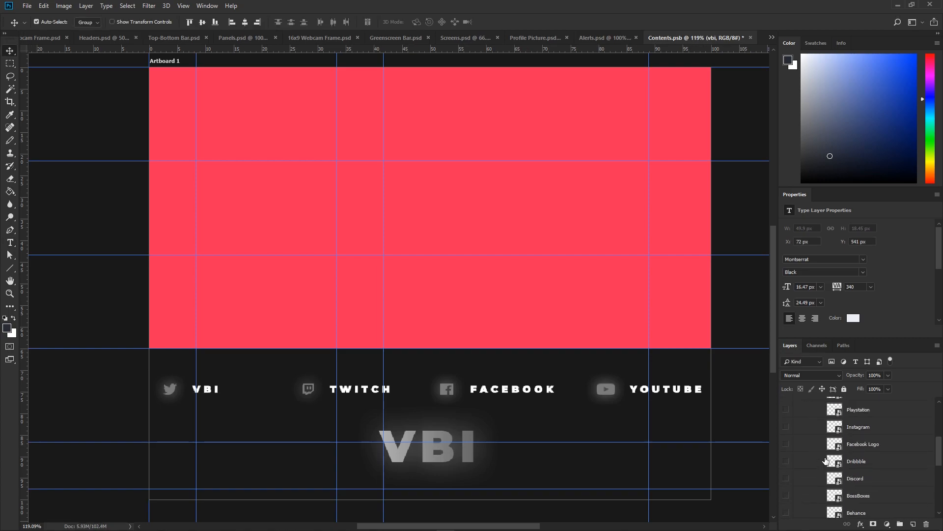
{"action": "scroll", "coordinate": [827, 455], "scroll_direction": "down", "scroll_amount": 2}
{"action": "scroll", "coordinate": [828, 450], "scroll_direction": "up", "scroll_amount": 10}
{"action": "left_click", "coordinate": [824, 434]}
{"action": "left_click", "coordinate": [822, 432]}
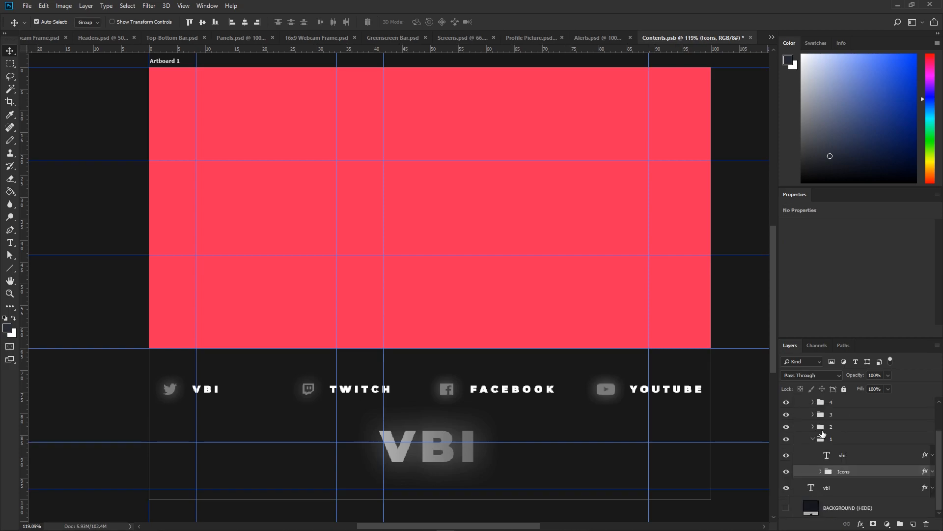
{"action": "left_click", "coordinate": [817, 438]}
{"action": "left_click", "coordinate": [814, 439]}
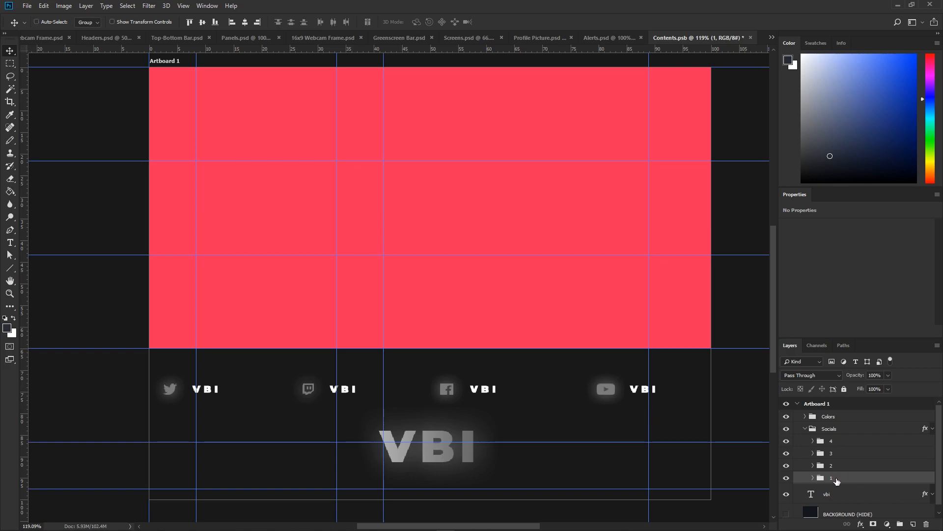
Move the Twitter entry close to the Twitch entry, and move groups 1 and 2 together up to the Facebook entry.
{"action": "key", "text": "ctrl+t"}
{"action": "left_click_drag", "start_coordinate": [210, 393], "coordinate": [287, 391]}
{"action": "key", "text": "Return"}
{"action": "left_click", "coordinate": [832, 467], "text": "shift"}
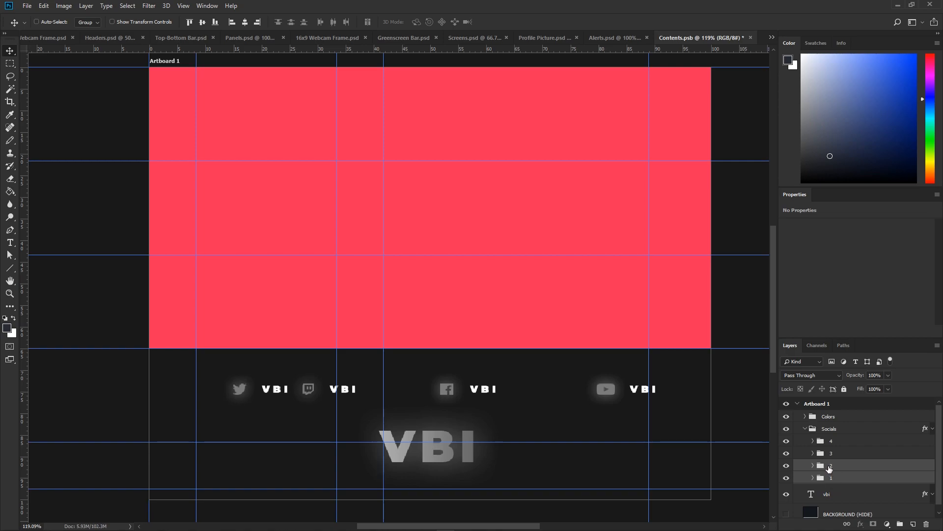
{"action": "key", "text": "ctrl+t"}
{"action": "left_click_drag", "start_coordinate": [342, 390], "coordinate": [413, 393]}
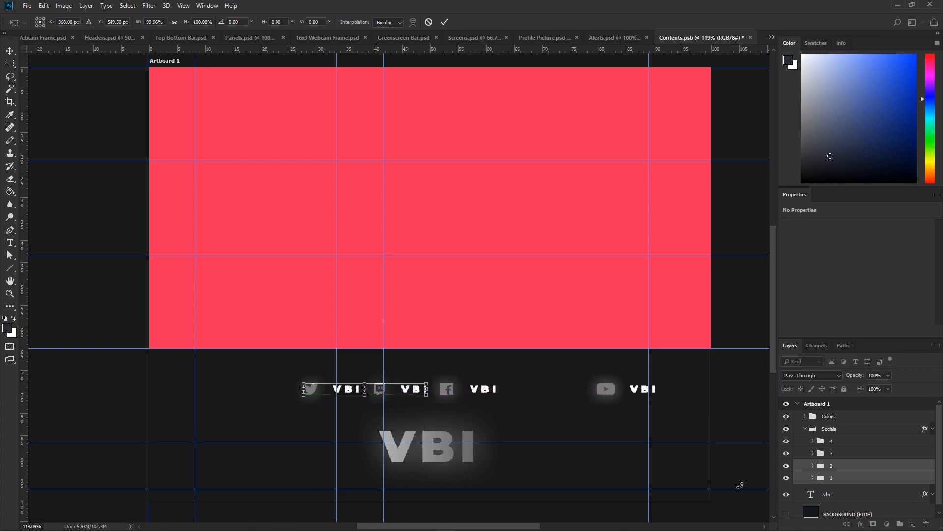
{"action": "key", "text": "Return"}
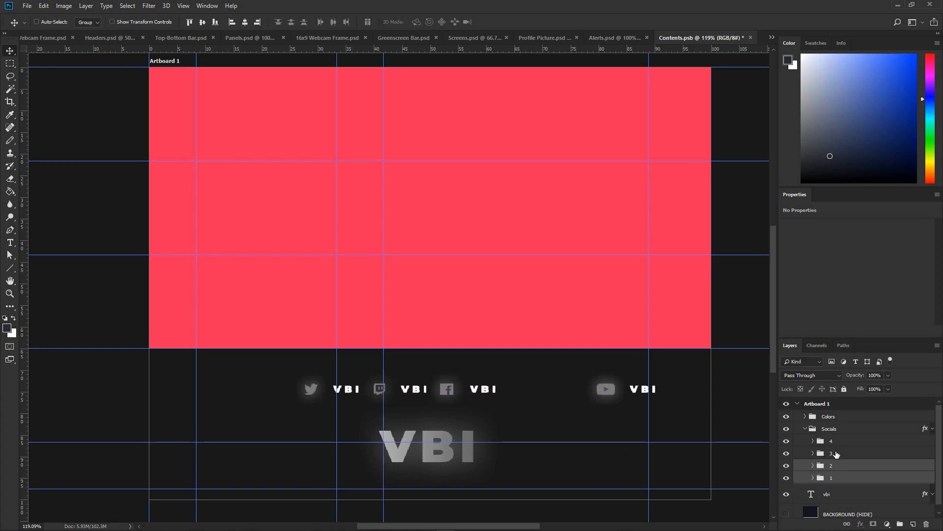
Move social groups 1, 2 and 3 together so they sit evenly spaced beside the YouTube entry.
{"action": "left_click", "coordinate": [830, 455], "text": "shift"}
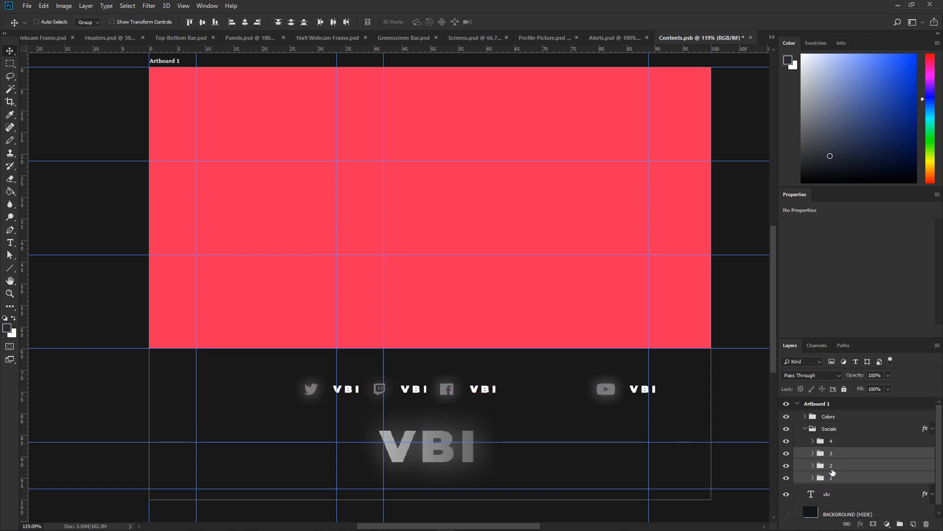
{"action": "key", "text": "ctrl+t"}
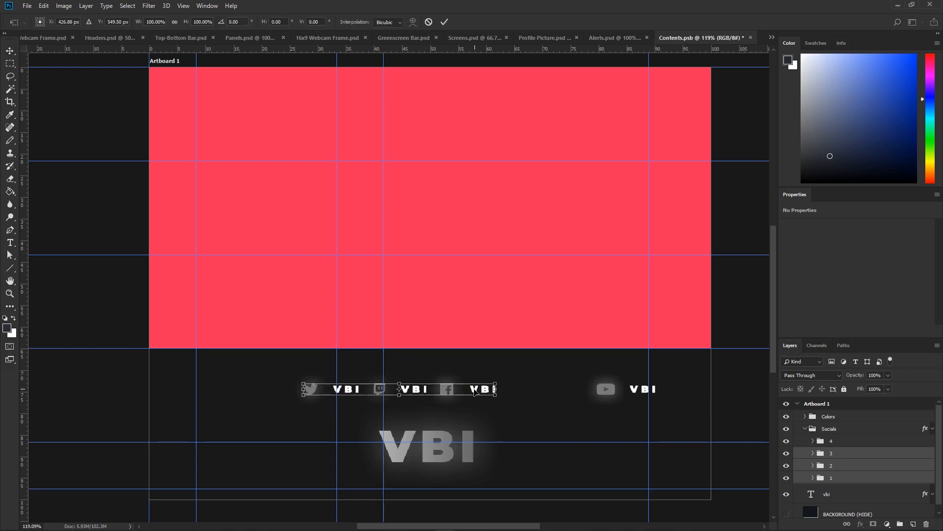
{"action": "left_click_drag", "start_coordinate": [473, 391], "coordinate": [566, 392]}
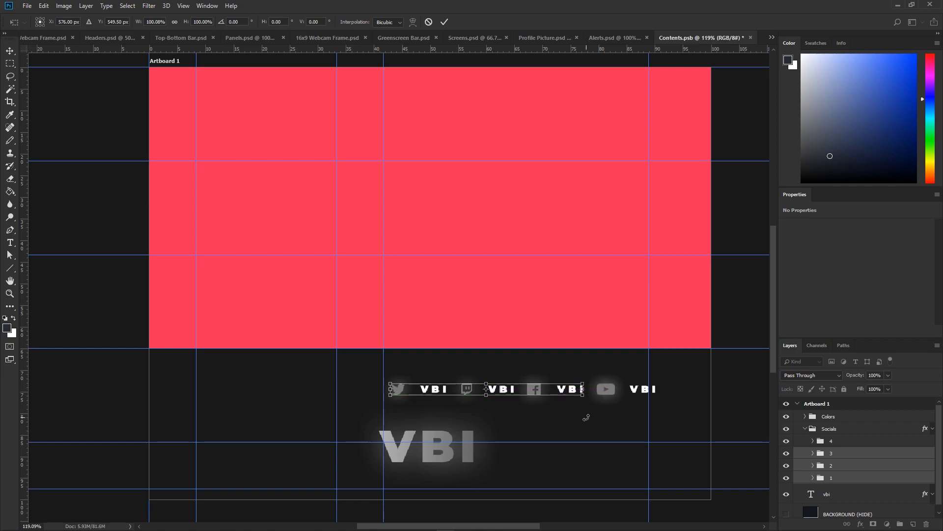
{"action": "key", "text": "Return"}
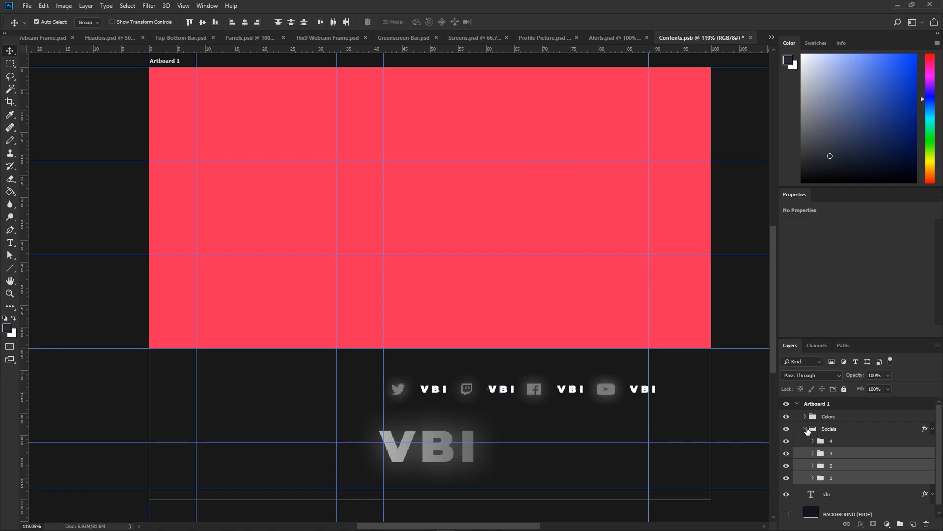
Move the whole Socials group so the row of entries is centred above the large VBI text.
{"action": "left_click", "coordinate": [806, 428]}
{"action": "key", "text": "ctrl+t"}
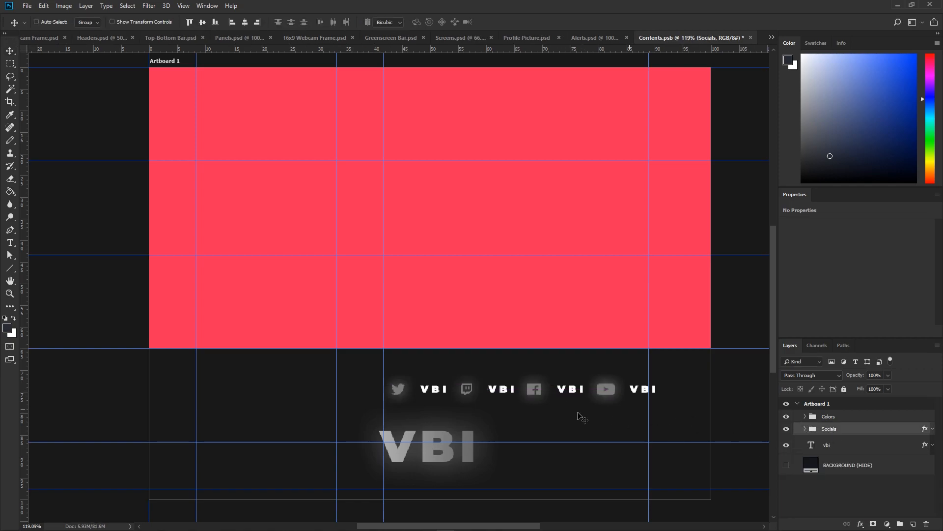
{"action": "left_click_drag", "start_coordinate": [565, 390], "coordinate": [474, 390]}
{"action": "key", "text": "Return"}
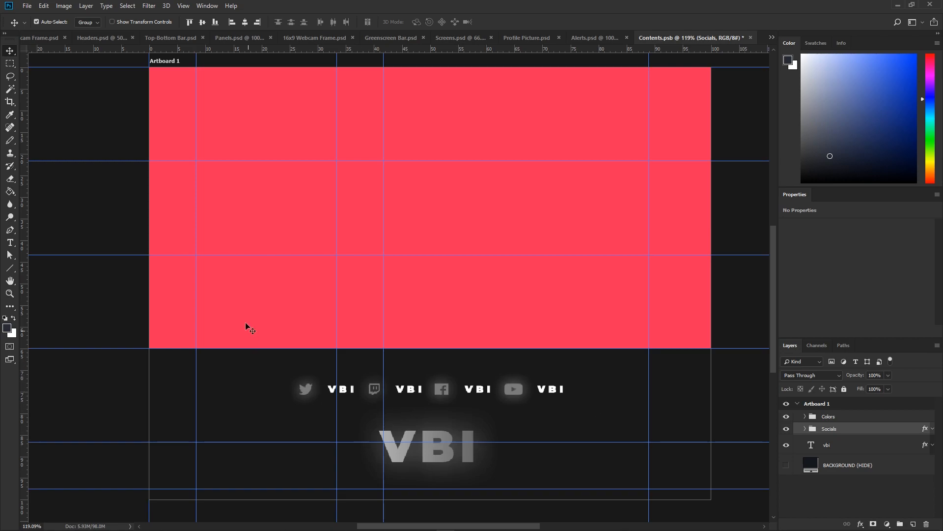
Save Contents.psb and close it.
{"action": "left_click", "coordinate": [26, 7]}
{"action": "left_click", "coordinate": [44, 107]}
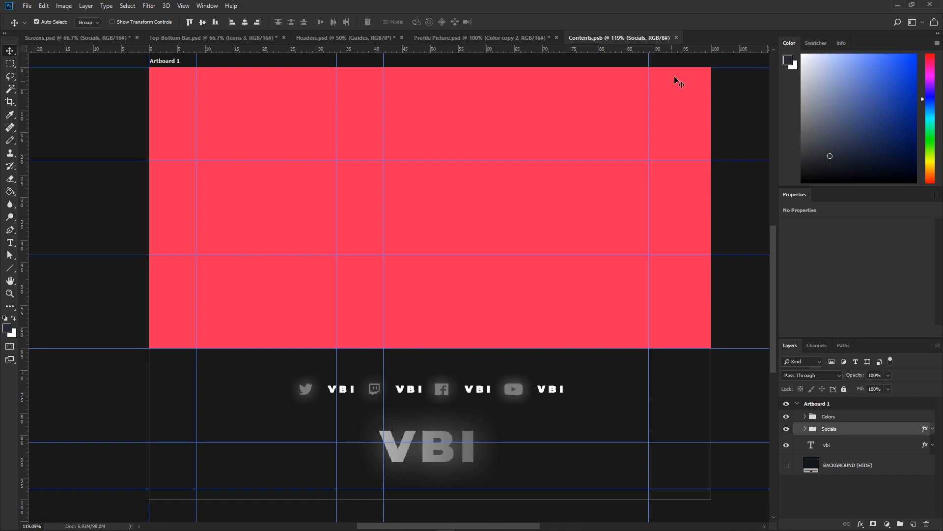
{"action": "left_click", "coordinate": [678, 38]}
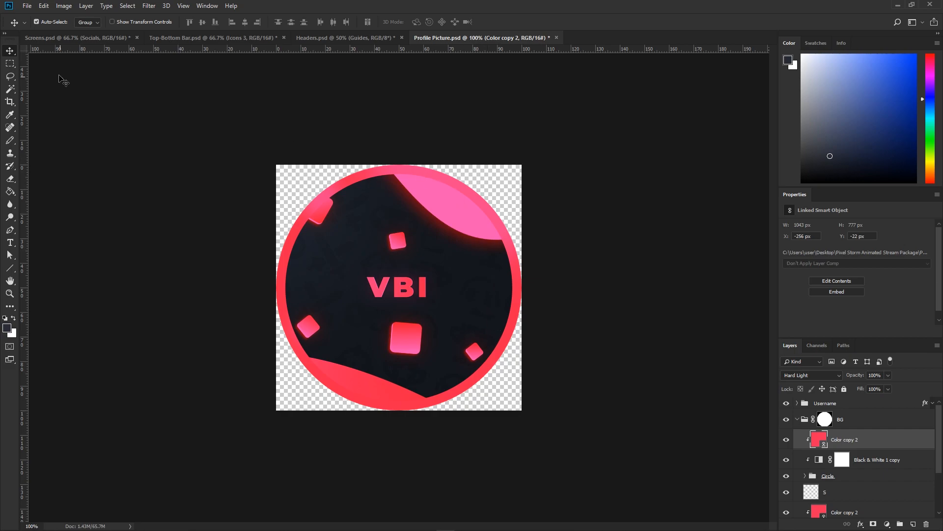
Quick-export the circular profile picture as a PNG, replacing C.png in the package's Profile Art folder.
{"action": "left_click", "coordinate": [22, 6]}
{"action": "mouse_move", "coordinate": [76, 139]}
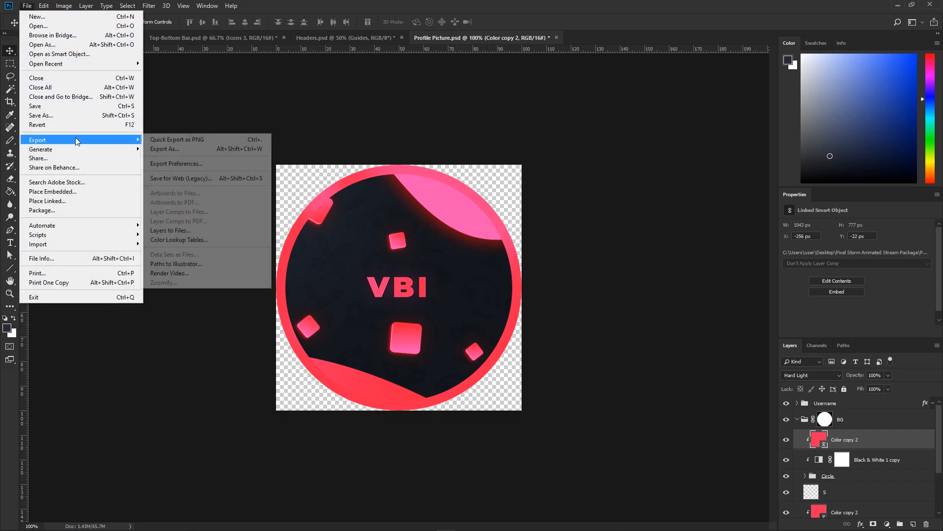
{"action": "left_click", "coordinate": [168, 139]}
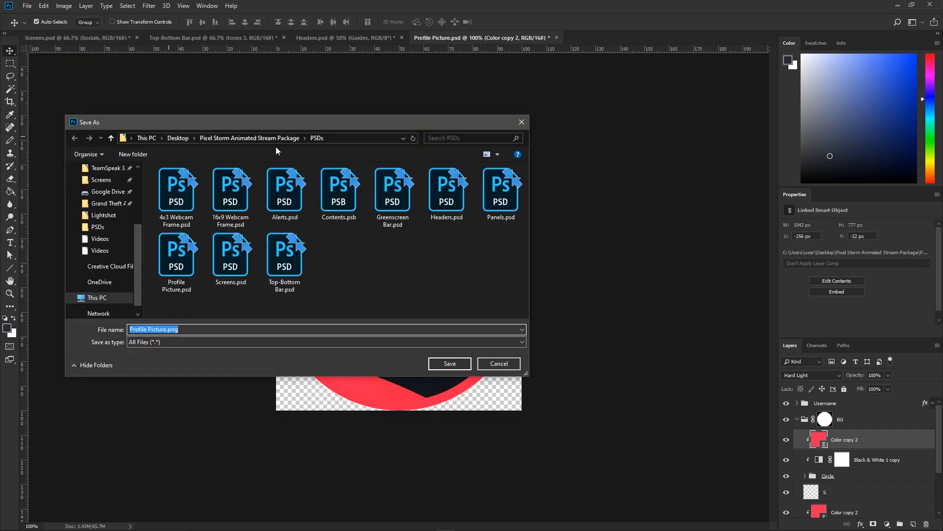
{"action": "left_click", "coordinate": [266, 139]}
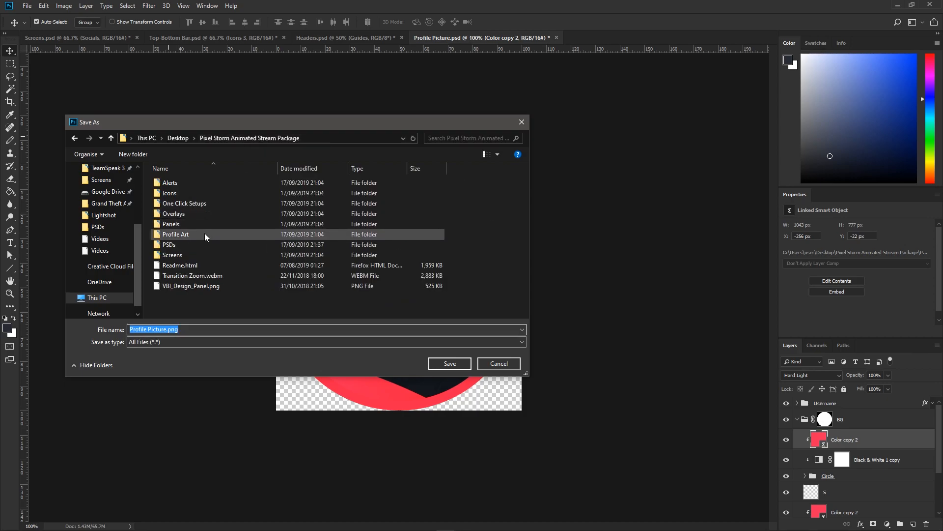
{"action": "double_click", "coordinate": [205, 234]}
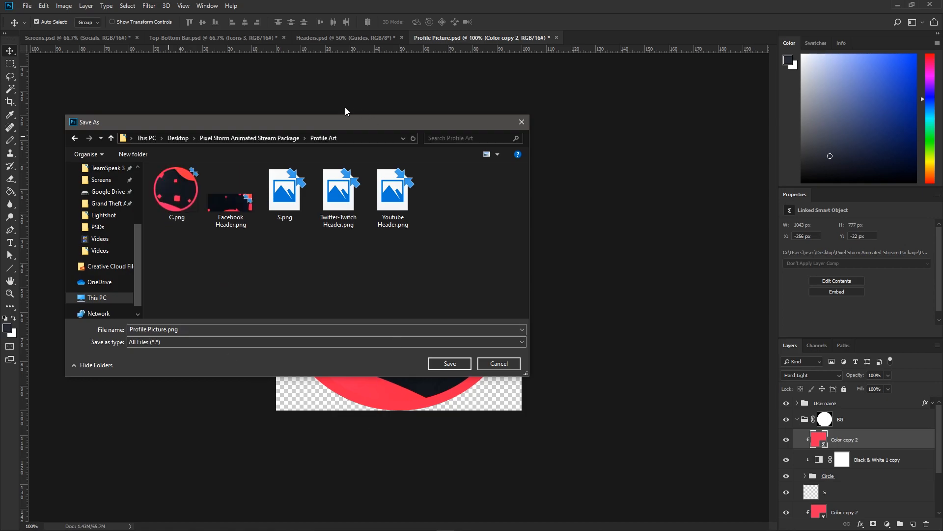
{"action": "double_click", "coordinate": [168, 191]}
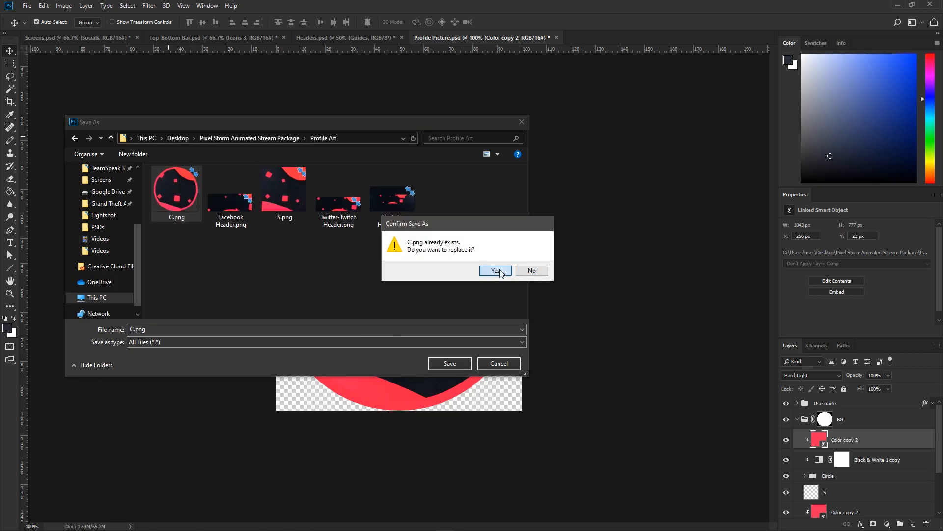
{"action": "left_click", "coordinate": [495, 271]}
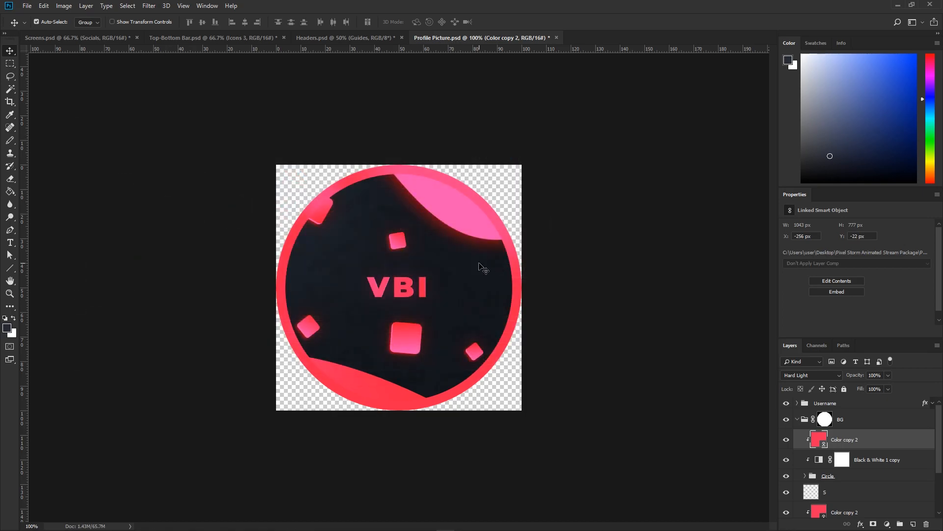
Disable the BG group's layer mask and hide the Circle group to make the profile picture square.
{"action": "right_click", "coordinate": [824, 420]}
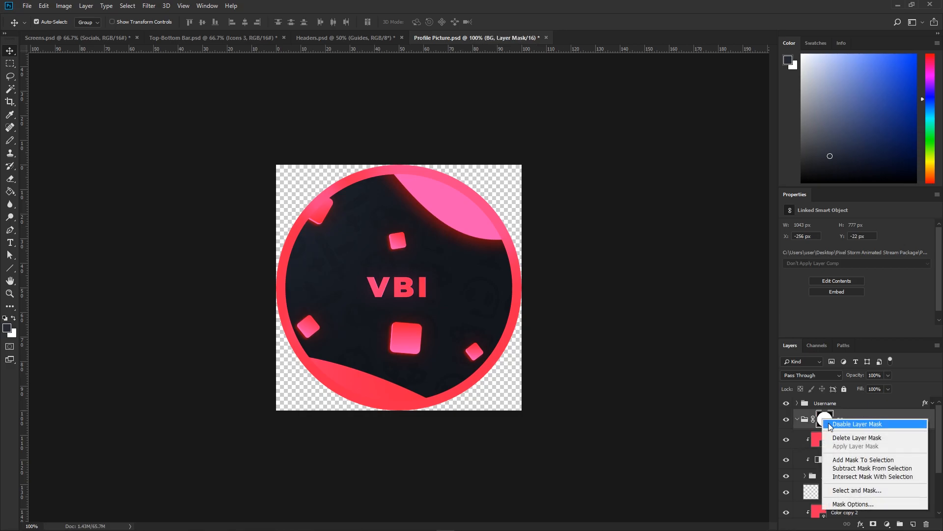
{"action": "left_click", "coordinate": [830, 425]}
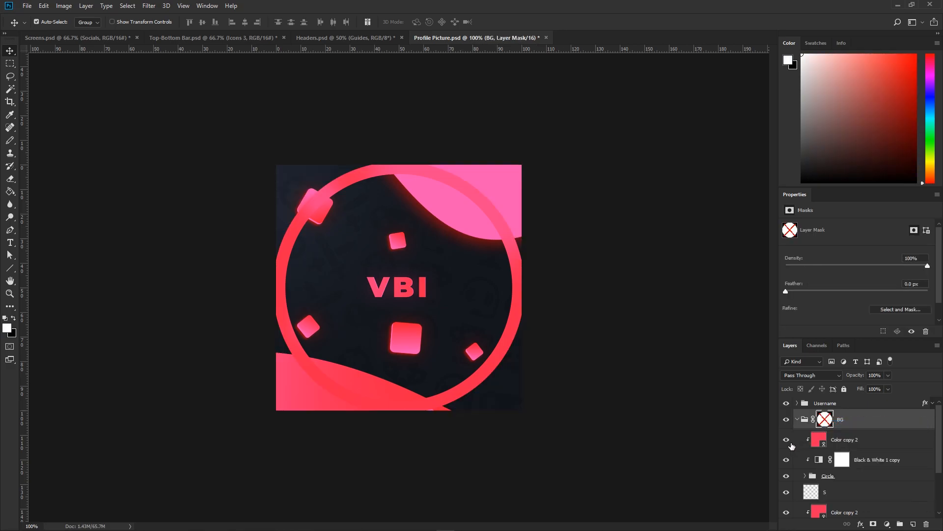
{"action": "left_click", "coordinate": [785, 476]}
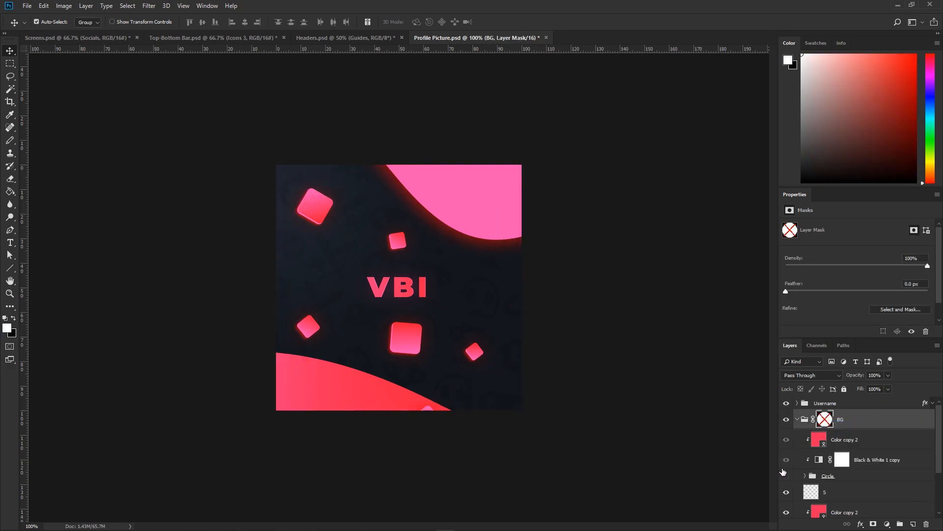
Quick-export the square profile picture as a PNG, replacing S.png in the Profile Art folder.
{"action": "left_click", "coordinate": [30, 8]}
{"action": "mouse_move", "coordinate": [61, 140]}
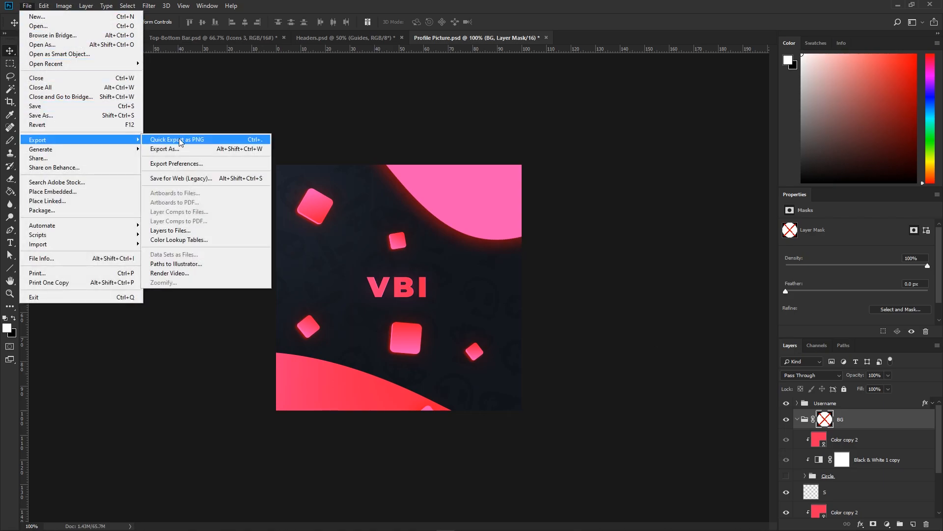
{"action": "left_click", "coordinate": [181, 140]}
{"action": "left_click", "coordinate": [268, 184]}
{"action": "key", "text": "Return"}
{"action": "left_click", "coordinate": [494, 270]}
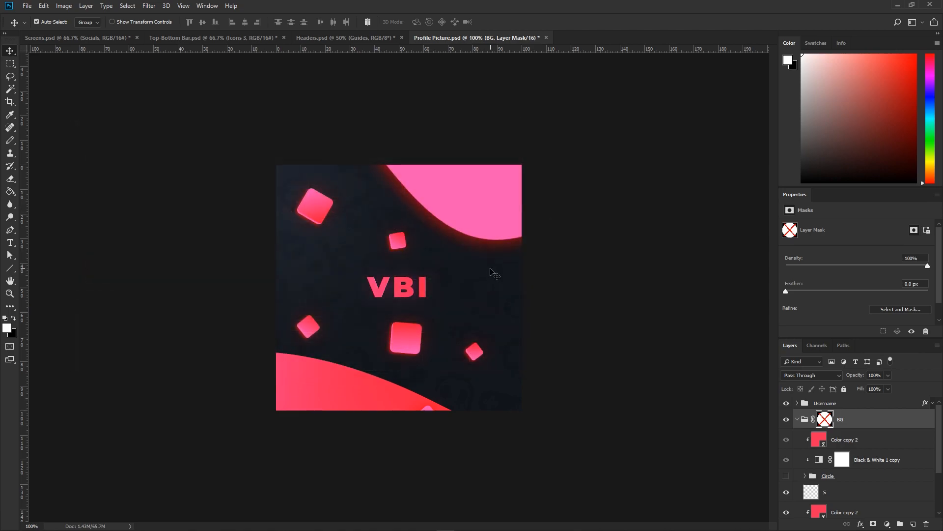
Close the profile picture document and quick-export the full header as a PNG, replacing Youtube Header.png in the package's Profile Art folder.
{"action": "key", "text": "ctrl+w"}
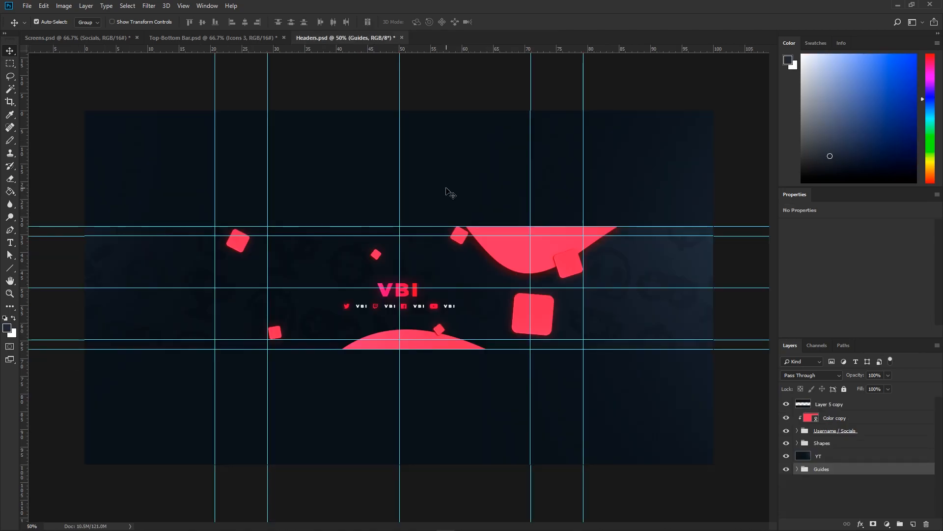
{"action": "left_click", "coordinate": [21, 7]}
{"action": "mouse_move", "coordinate": [54, 140]}
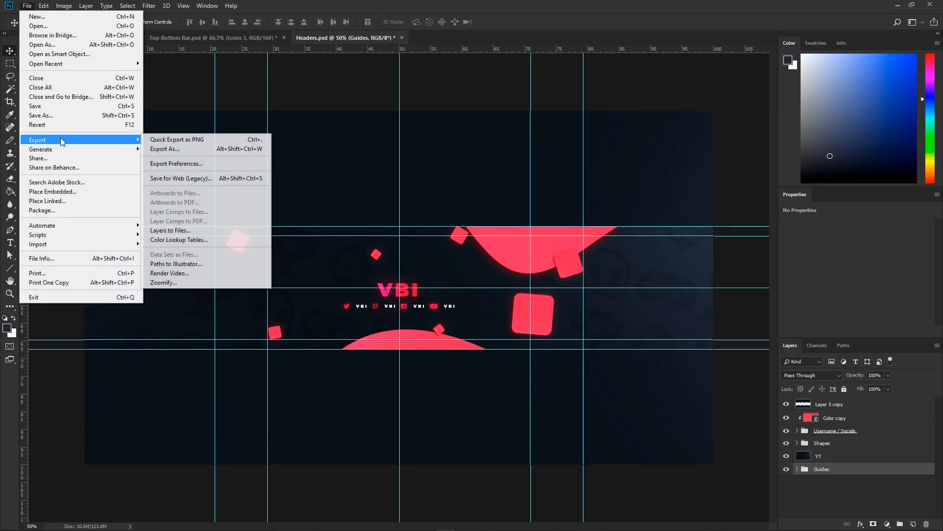
{"action": "left_click", "coordinate": [150, 139]}
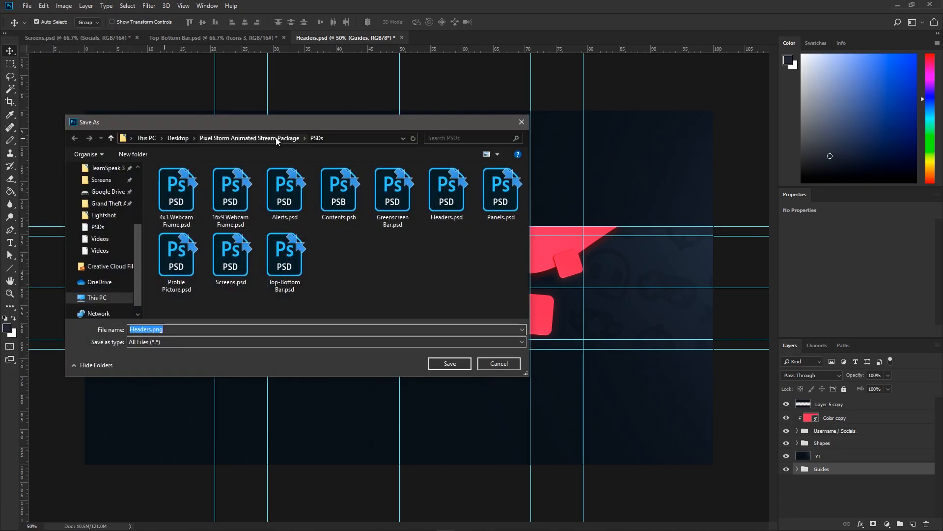
{"action": "double_click", "coordinate": [201, 234]}
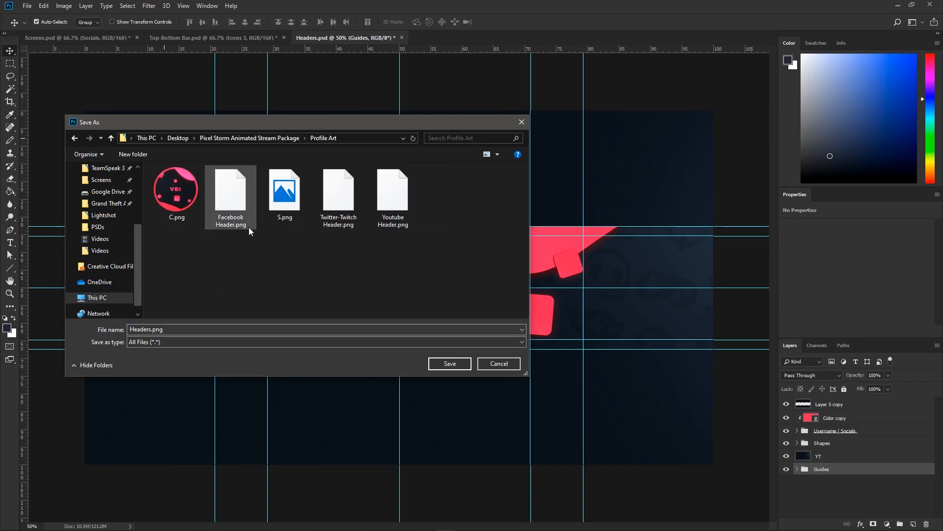
{"action": "double_click", "coordinate": [408, 201]}
{"action": "left_click", "coordinate": [496, 270]}
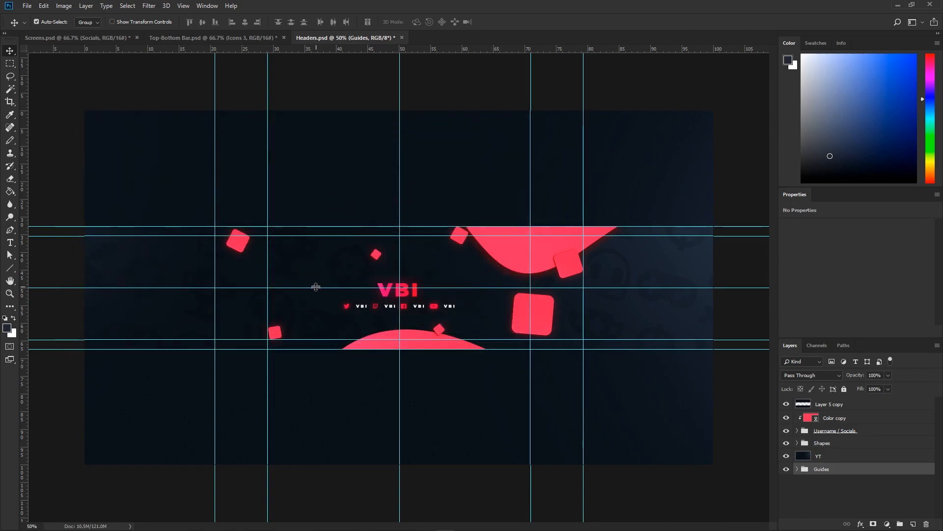
Crop the header to the outermost guides around the banner, keeping the cropped pixels.
{"action": "left_click", "coordinate": [9, 103]}
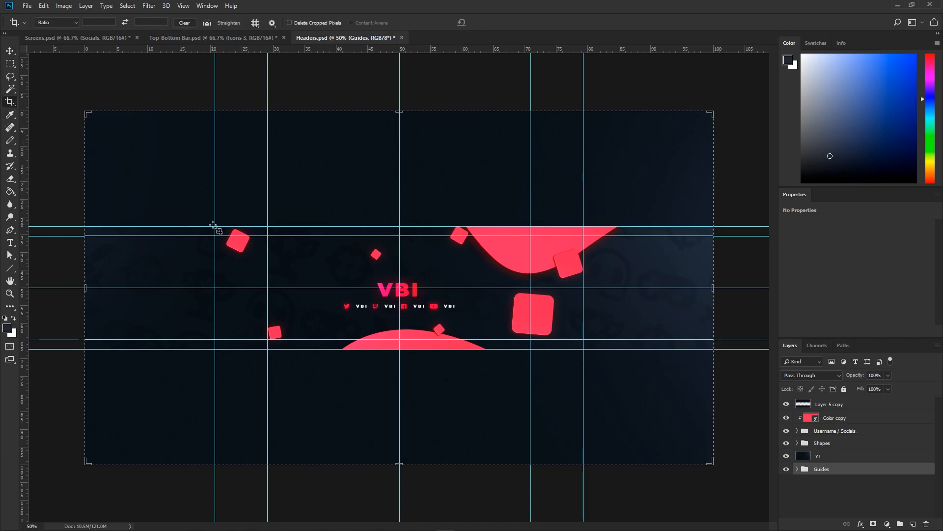
{"action": "left_click_drag", "start_coordinate": [215, 226], "coordinate": [584, 349]}
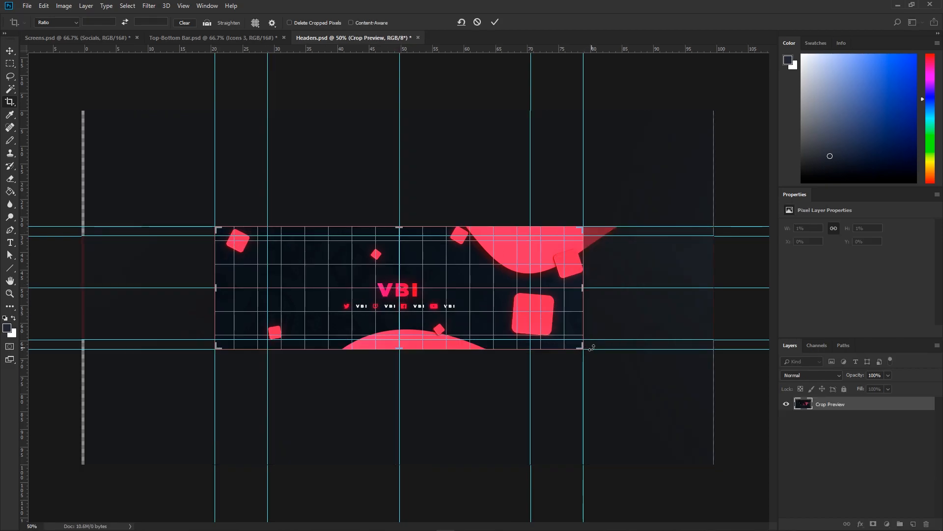
{"action": "key", "text": "Return"}
Quick-export the cropped header as a PNG, replacing Twitter-Twitch Header.png in the Profile Art folder.
{"action": "left_click", "coordinate": [27, 5]}
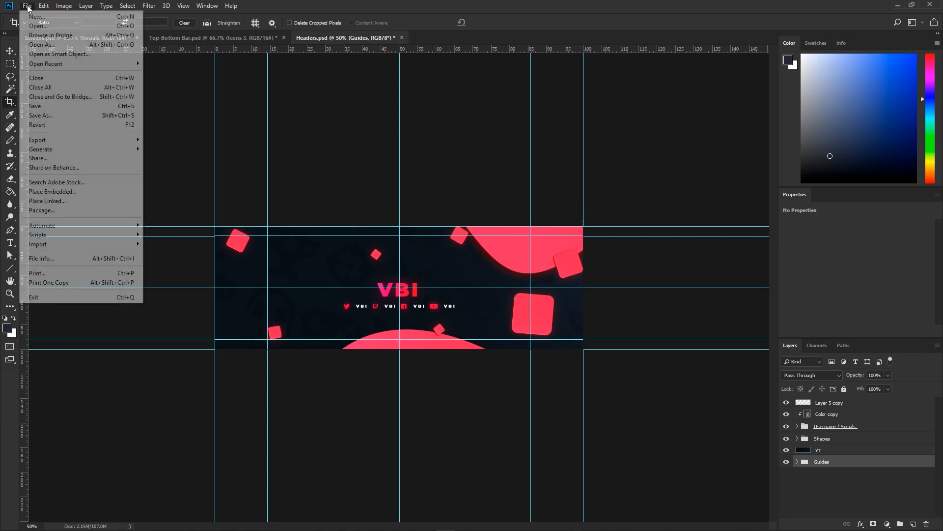
{"action": "mouse_move", "coordinate": [114, 140]}
{"action": "left_click", "coordinate": [166, 142]}
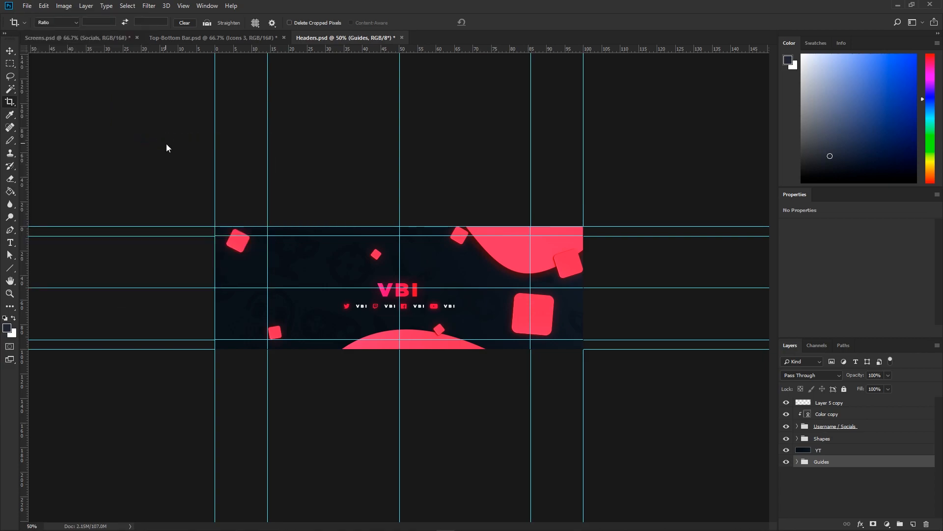
{"action": "double_click", "coordinate": [339, 209]}
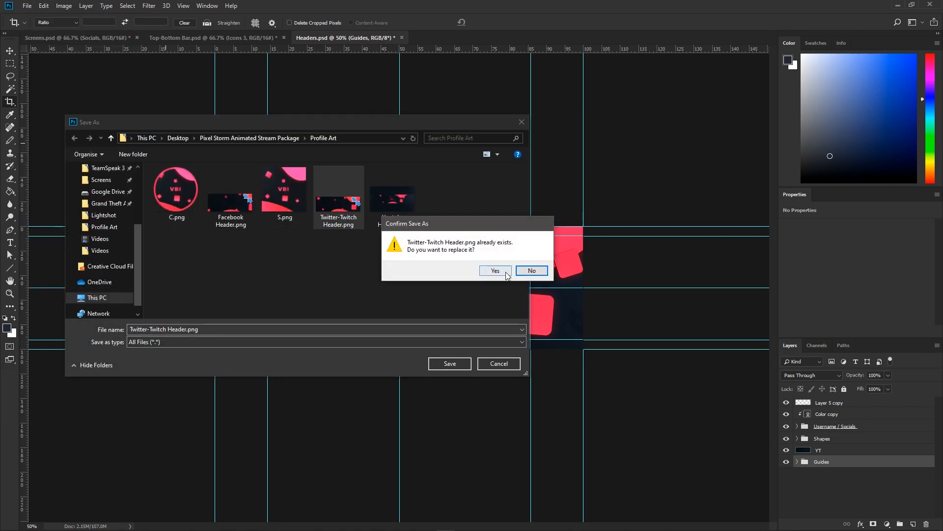
{"action": "left_click", "coordinate": [494, 269]}
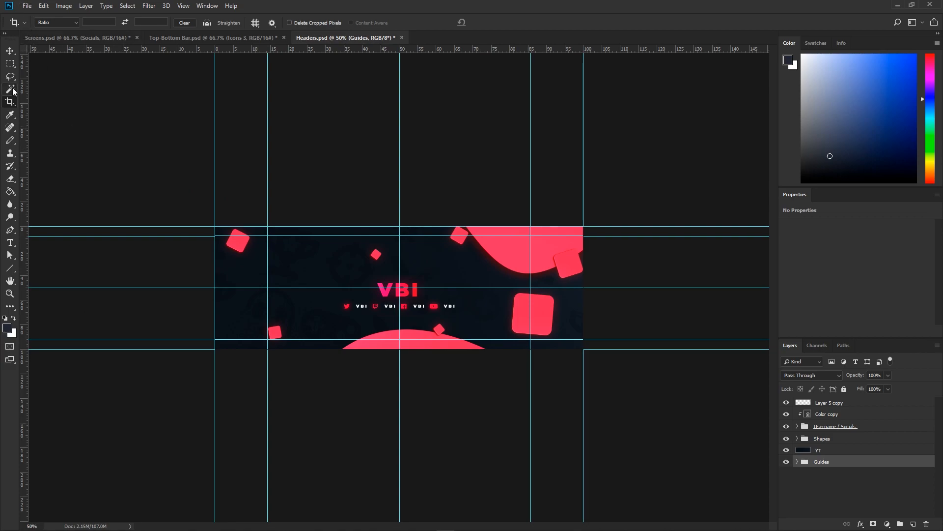
Crop the header further to the inner guides and quick-export it as a PNG, replacing Facebook Header.png in the Profile Art folder.
{"action": "mouse_move", "coordinate": [267, 236]}
{"action": "left_mouse_down"}
{"action": "mouse_move", "coordinate": [543, 323]}
{"action": "mouse_move", "coordinate": [531, 339]}
{"action": "left_mouse_up"}
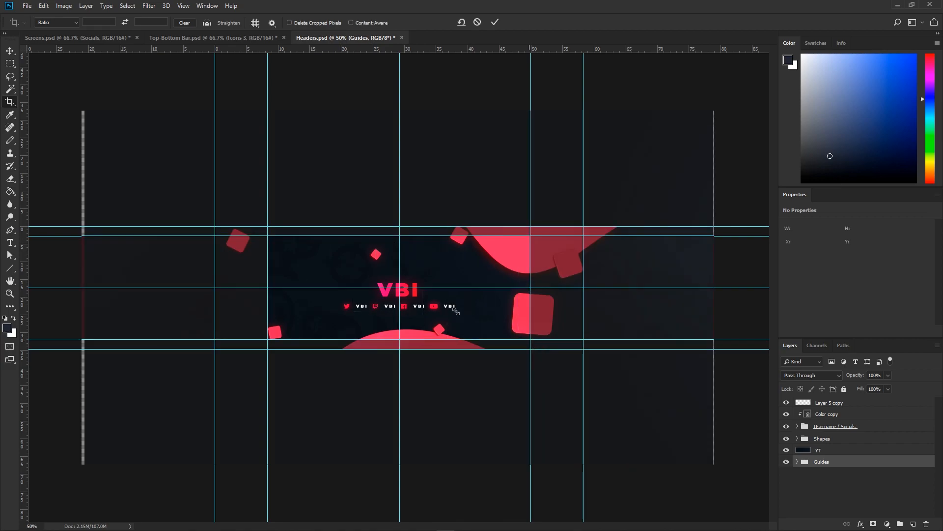
{"action": "key", "text": "Return"}
{"action": "left_click", "coordinate": [27, 6]}
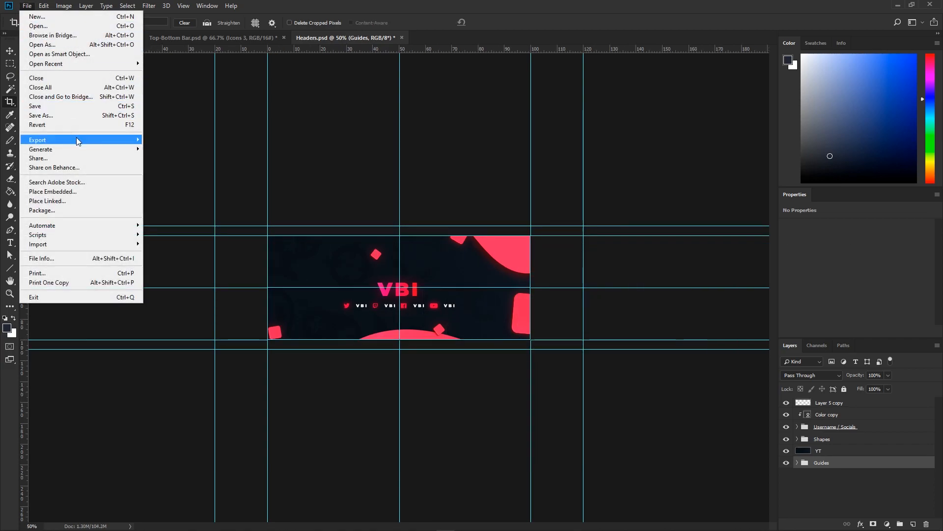
{"action": "mouse_move", "coordinate": [77, 141]}
{"action": "left_click", "coordinate": [157, 141]}
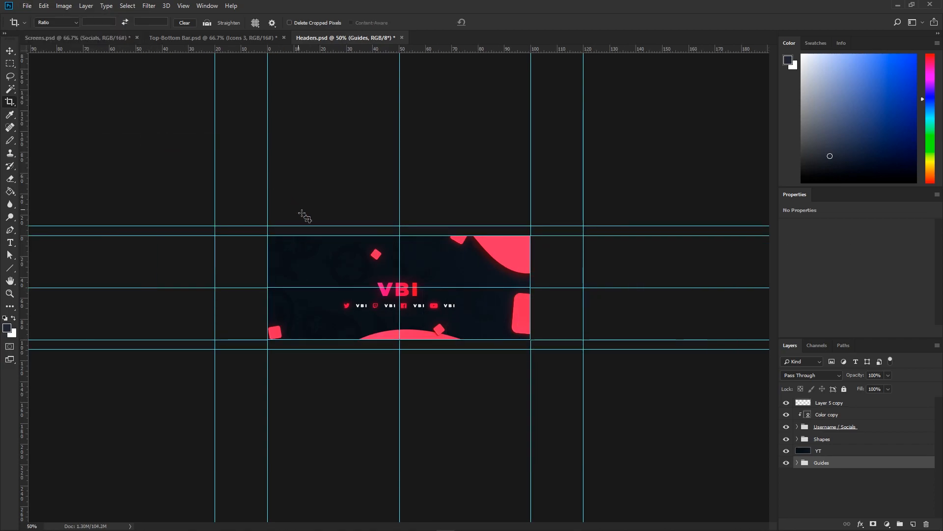
{"action": "double_click", "coordinate": [231, 196]}
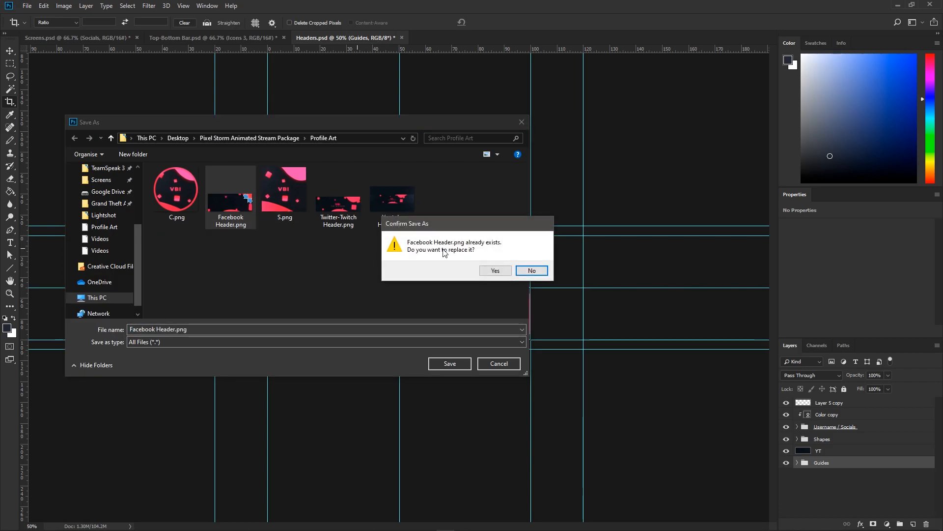
{"action": "left_click", "coordinate": [494, 271]}
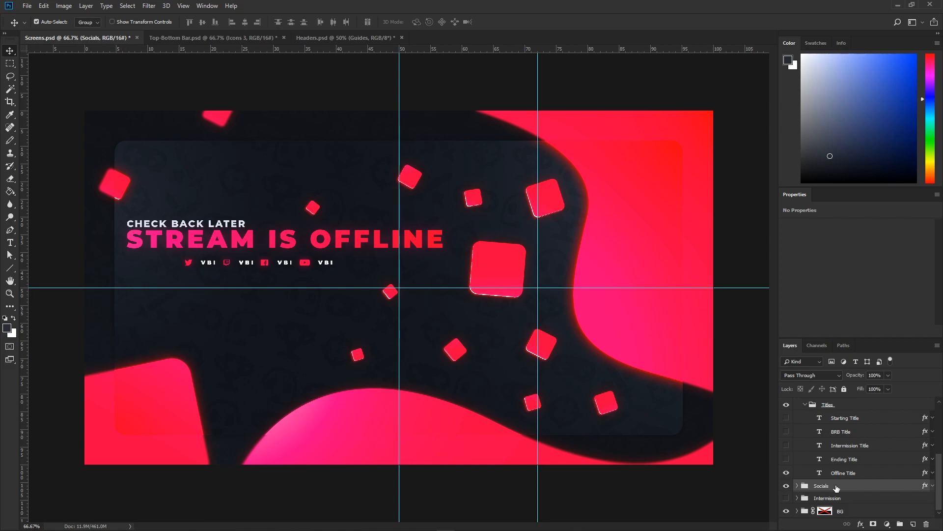
In Screens.psd, move the Socials group horizontally to about X 626.5 px, lining its left edge up with the STREAM IS OFFLINE title.
{"action": "key", "text": "ctrl+t"}
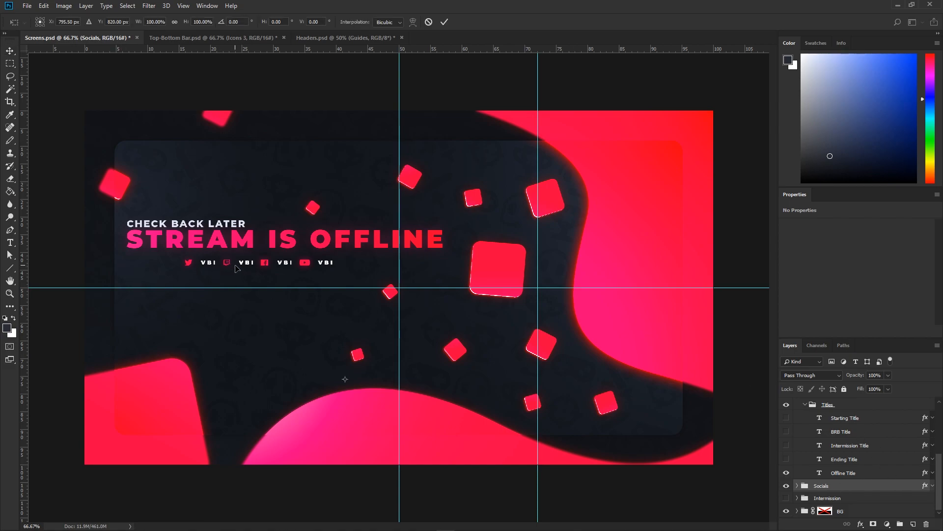
{"action": "left_click_drag", "start_coordinate": [283, 277], "coordinate": [226, 274]}
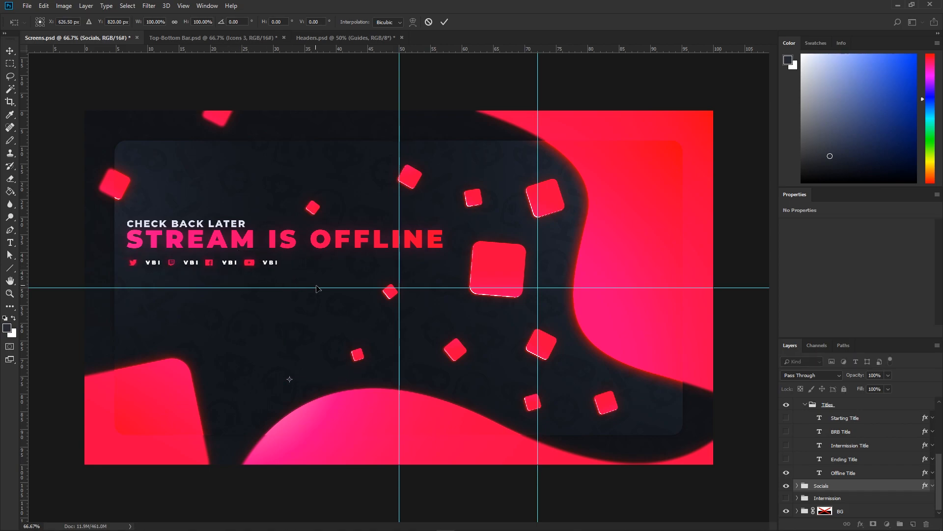
{"action": "key", "text": "Return"}
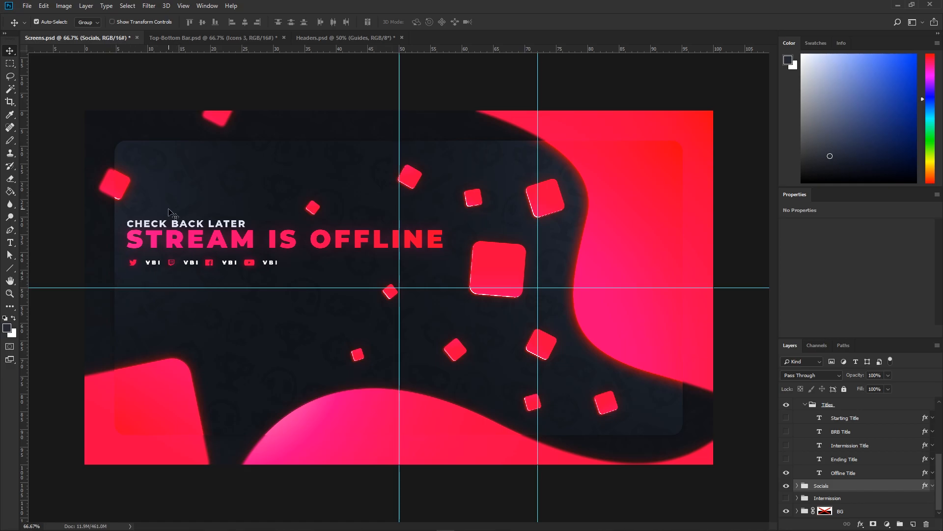
Quick-export the offline screen as a PNG, replacing Offline.png in the package's Screens > Static folder.
{"action": "left_click", "coordinate": [27, 6]}
{"action": "mouse_move", "coordinate": [124, 140]}
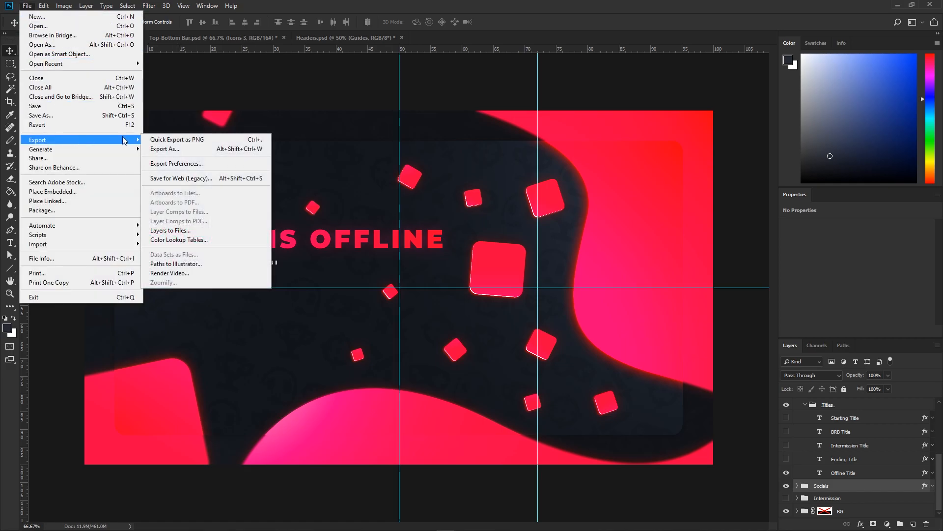
{"action": "left_click", "coordinate": [159, 140]}
{"action": "left_click", "coordinate": [255, 138]}
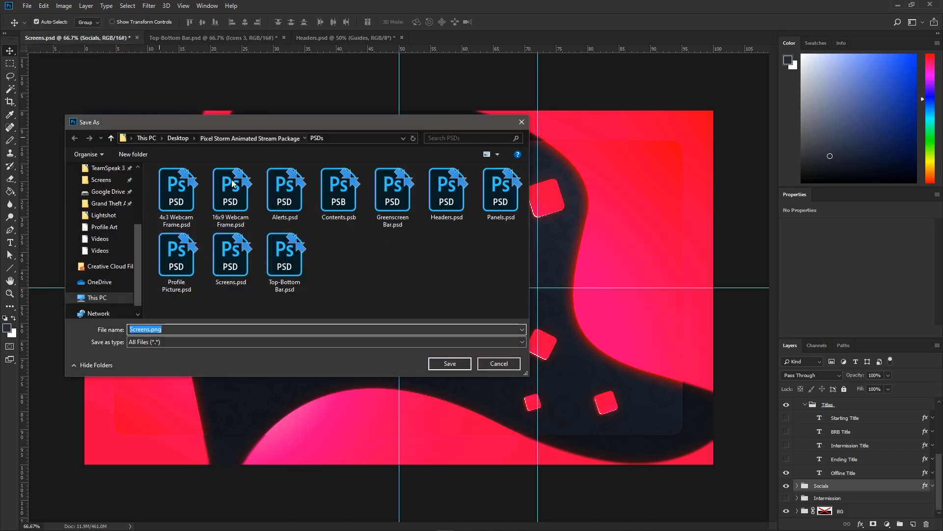
{"action": "double_click", "coordinate": [185, 253]}
{"action": "double_click", "coordinate": [197, 194]}
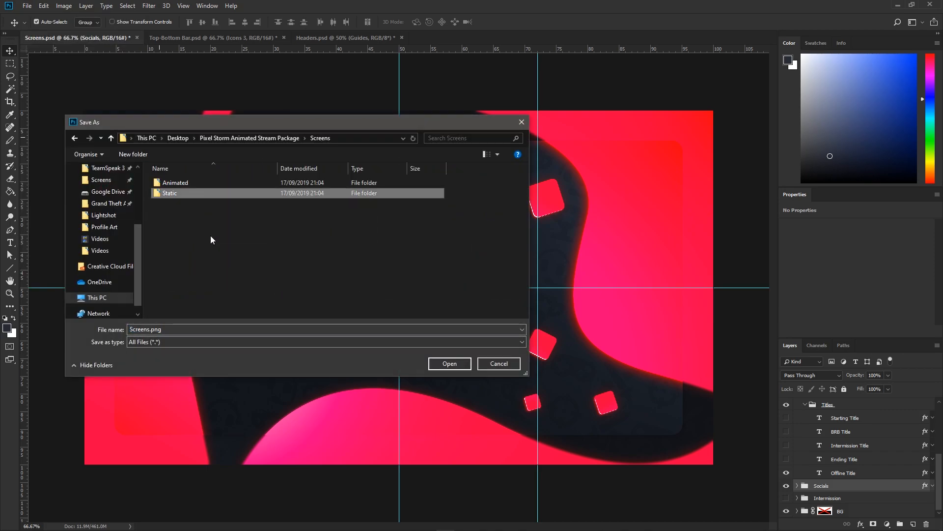
{"action": "double_click", "coordinate": [347, 217]}
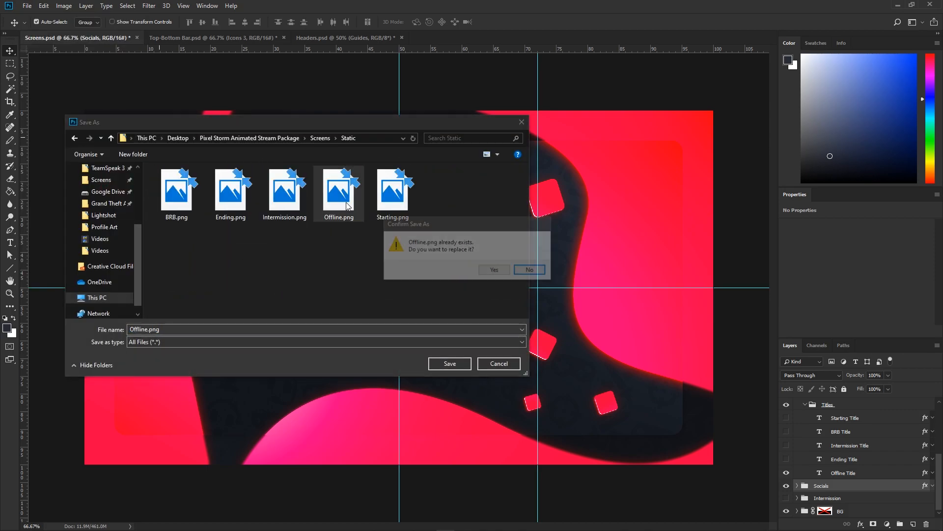
{"action": "left_click", "coordinate": [495, 271]}
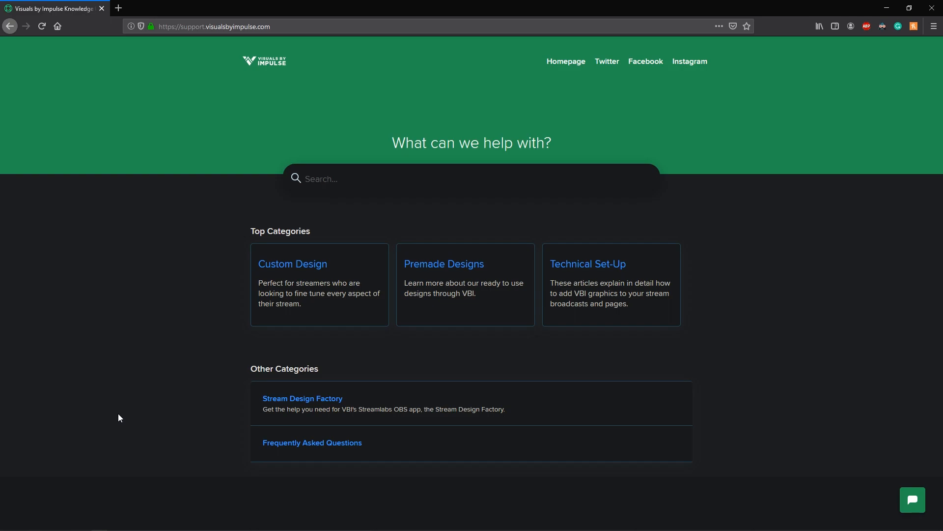
On the Visuals by Impulse support site in the browser, look through the Technical Set-Up articles and open the support chat.
{"action": "left_click", "coordinate": [589, 265]}
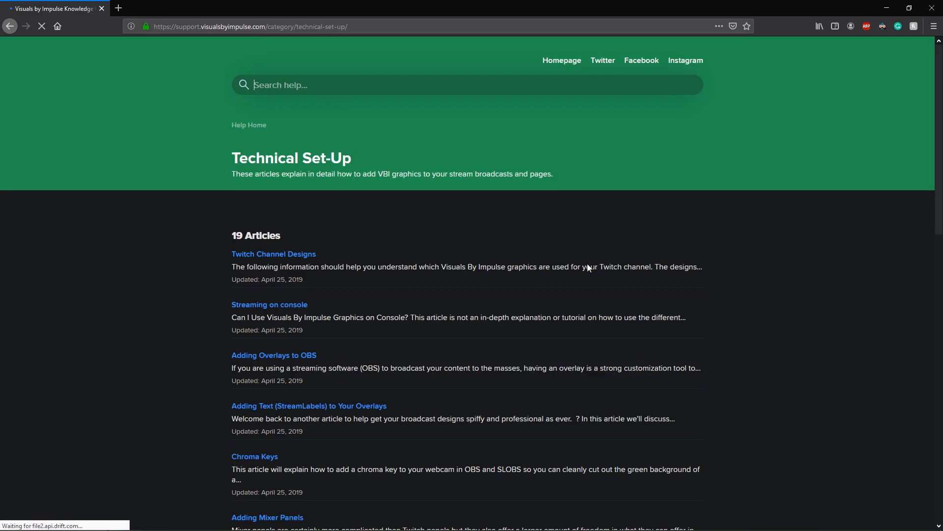
{"action": "scroll", "coordinate": [564, 284], "scroll_direction": "down", "scroll_amount": 5}
{"action": "scroll", "coordinate": [564, 284], "scroll_direction": "down", "scroll_amount": 4}
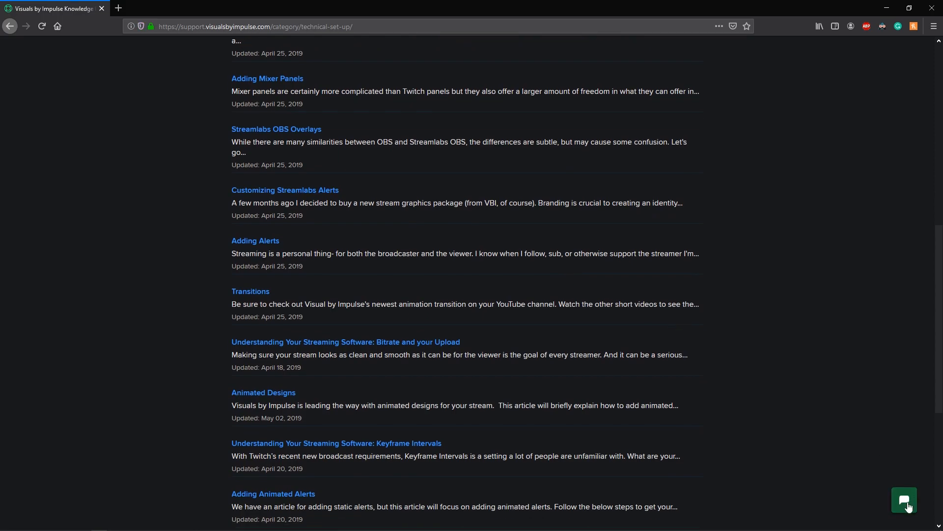
{"action": "left_click", "coordinate": [907, 504]}
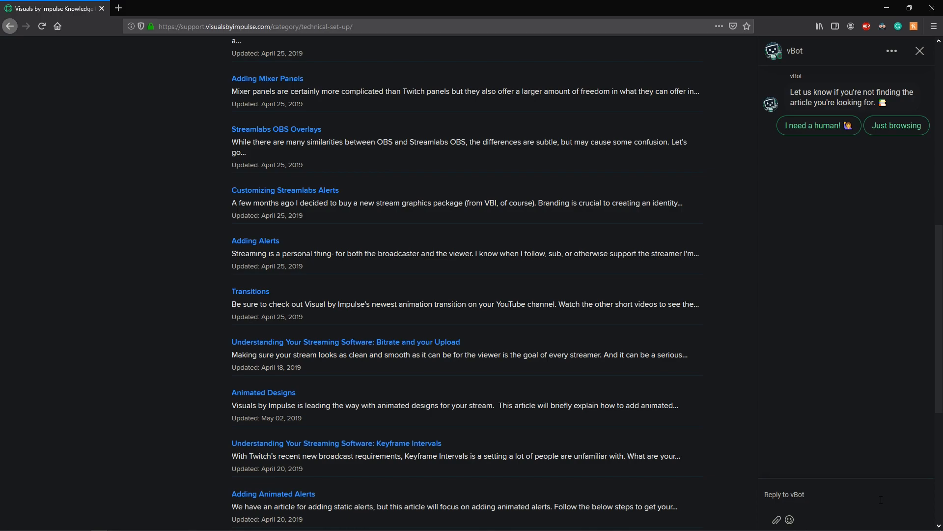